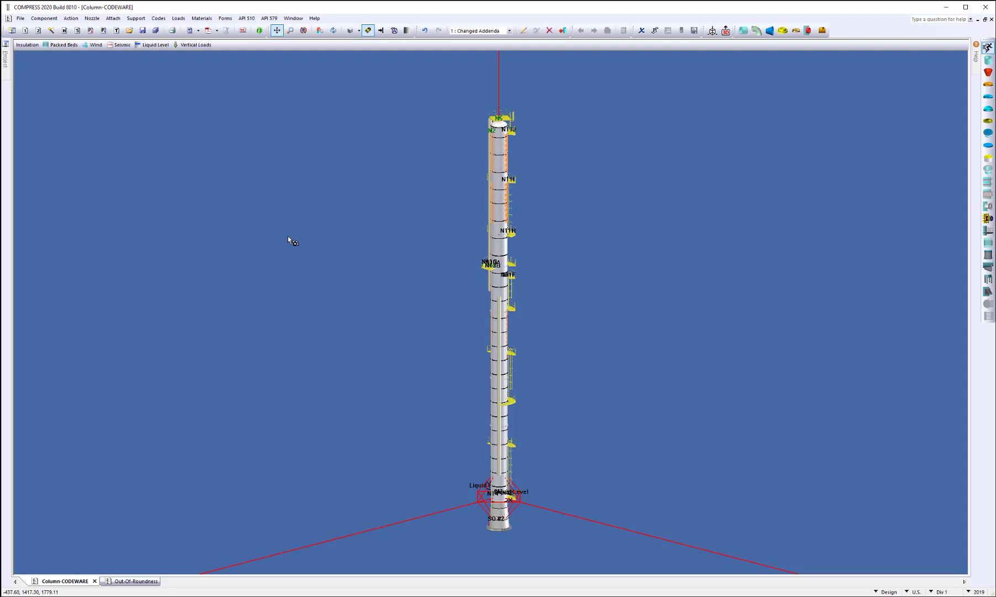
Open the Column-CODEWARE report, examine the Foundation Load Summary's base loading and support information, and return to the model
{"action": "left_click", "coordinate": [190, 30]}
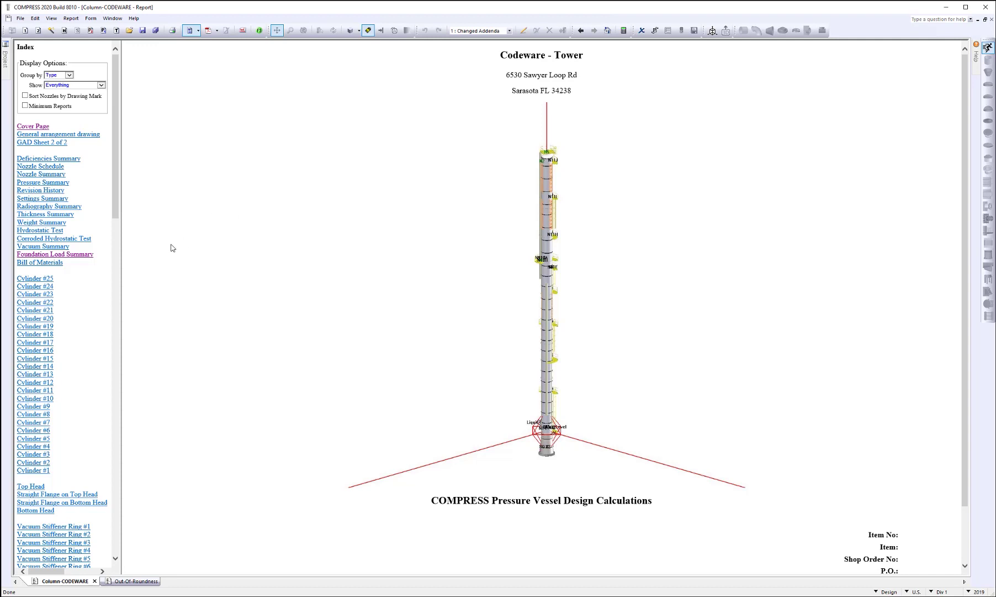
{"action": "left_click", "coordinate": [29, 255]}
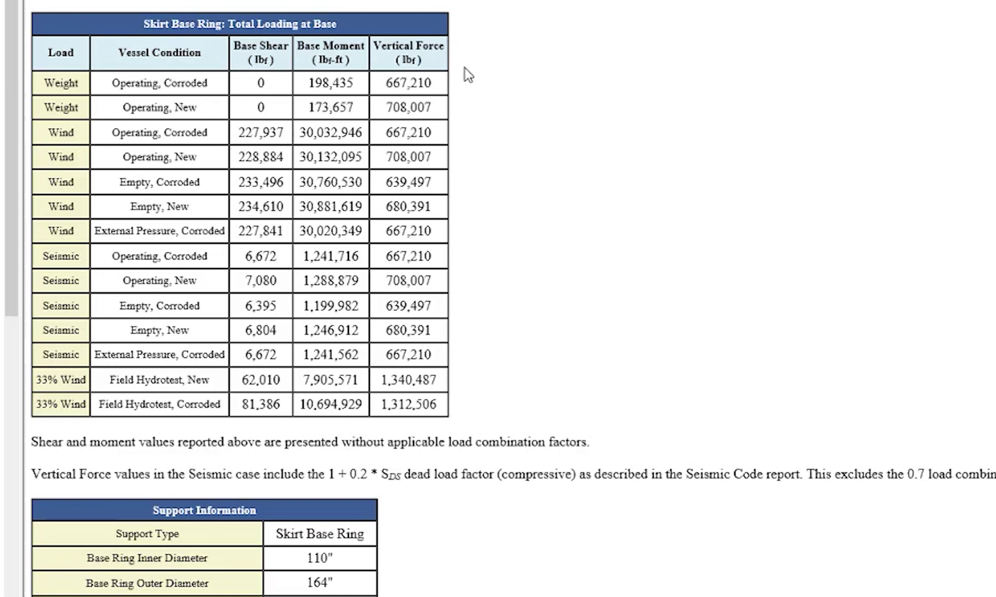
{"action": "scroll", "coordinate": [468, 75], "scroll_direction": "down", "scroll_amount": 3}
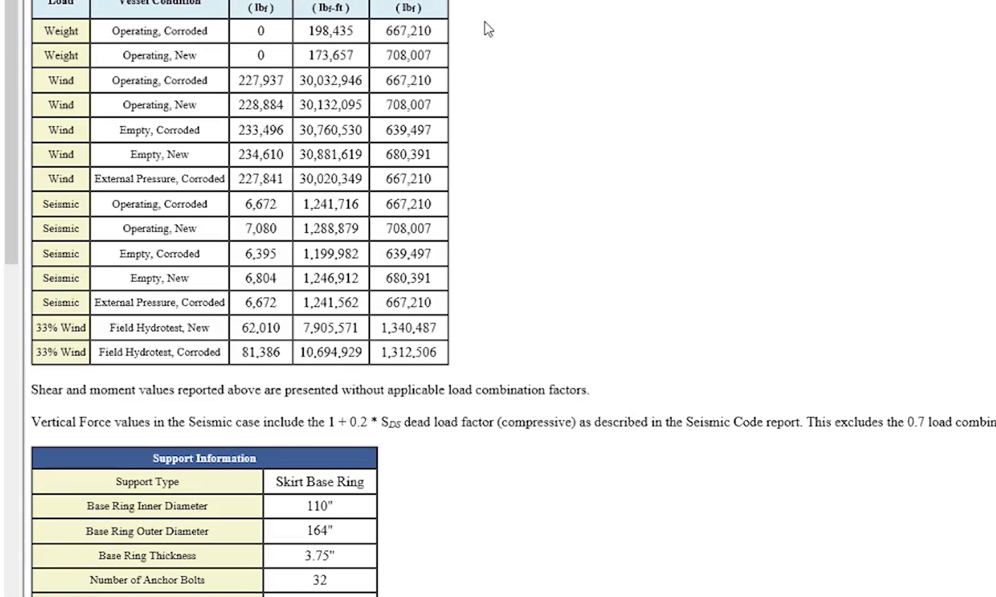
{"action": "scroll", "coordinate": [534, 183], "scroll_direction": "down", "scroll_amount": 2}
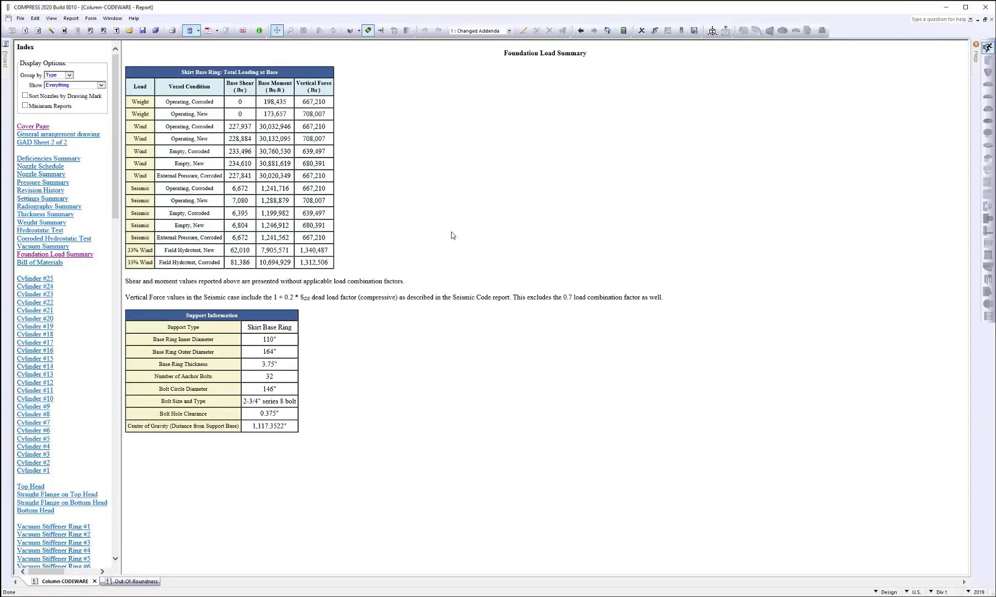
{"action": "left_click", "coordinate": [192, 31]}
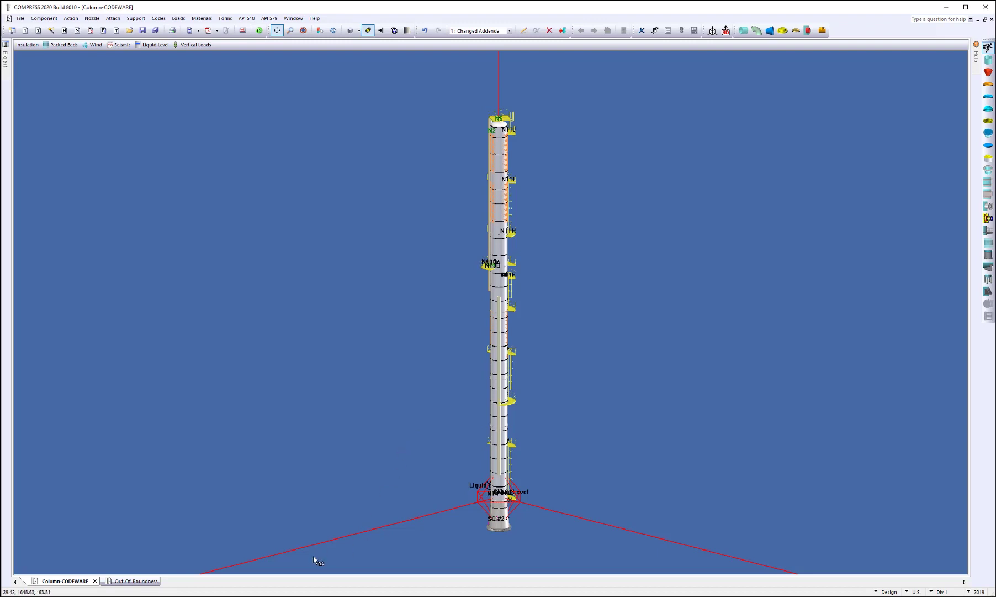
In the Out-Of-Roundness vessel, accept the ASME code settings with Include Out-Of-Roundness Calculations (UG-80) enabled
{"action": "left_click", "coordinate": [130, 582]}
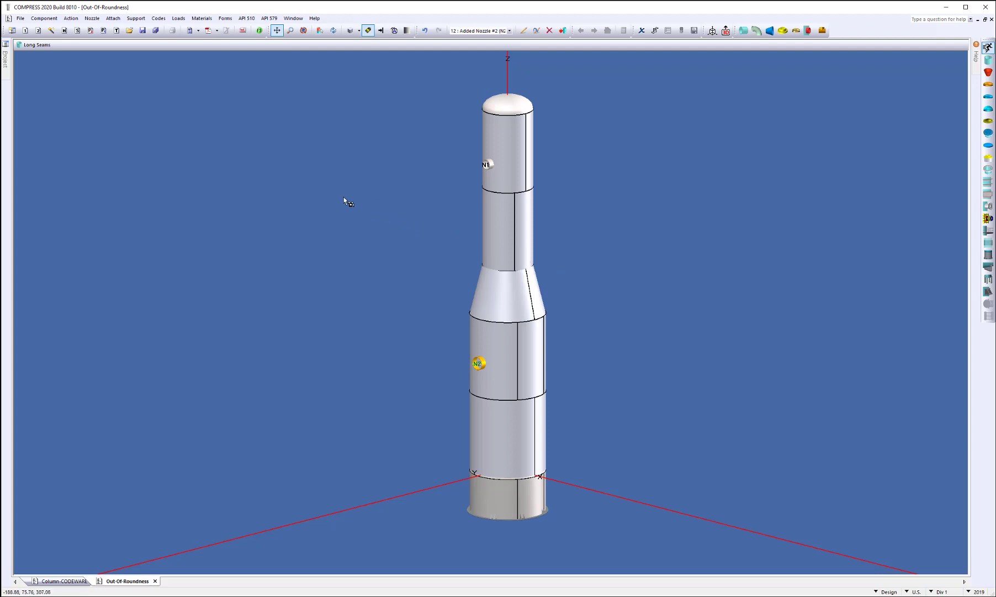
{"action": "left_click", "coordinate": [158, 22]}
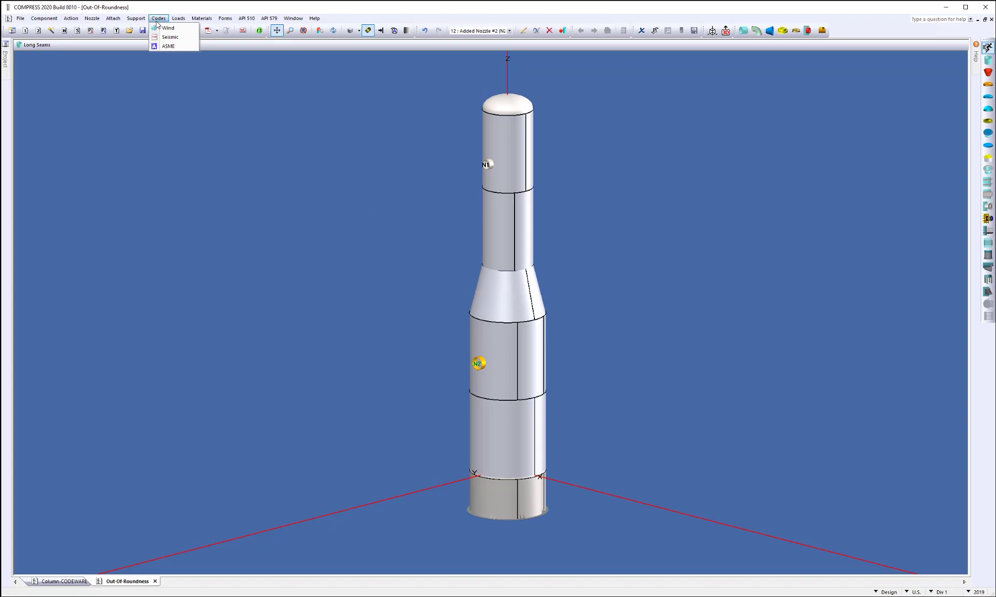
{"action": "left_click", "coordinate": [176, 48]}
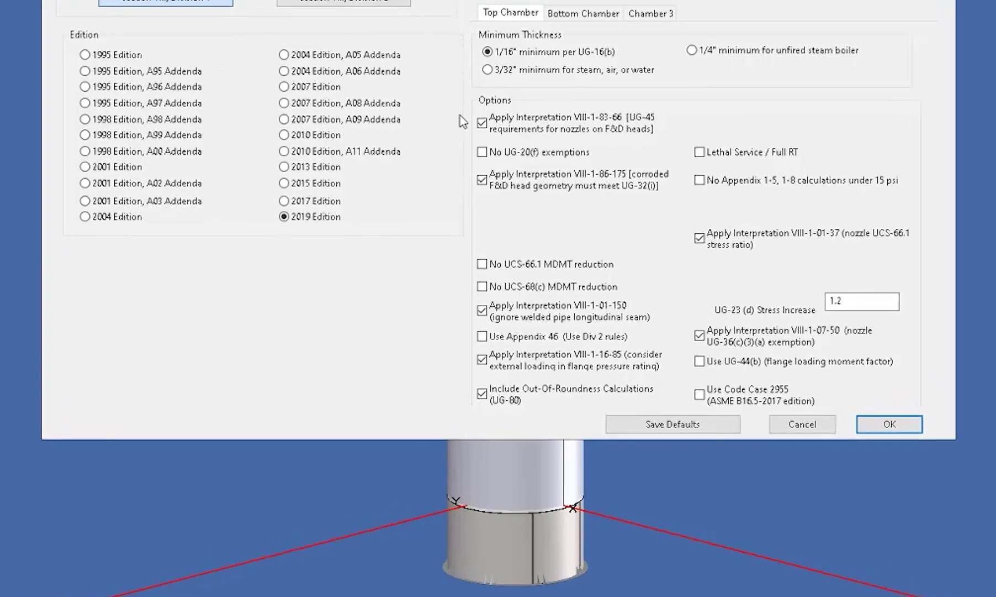
{"action": "left_click", "coordinate": [481, 389]}
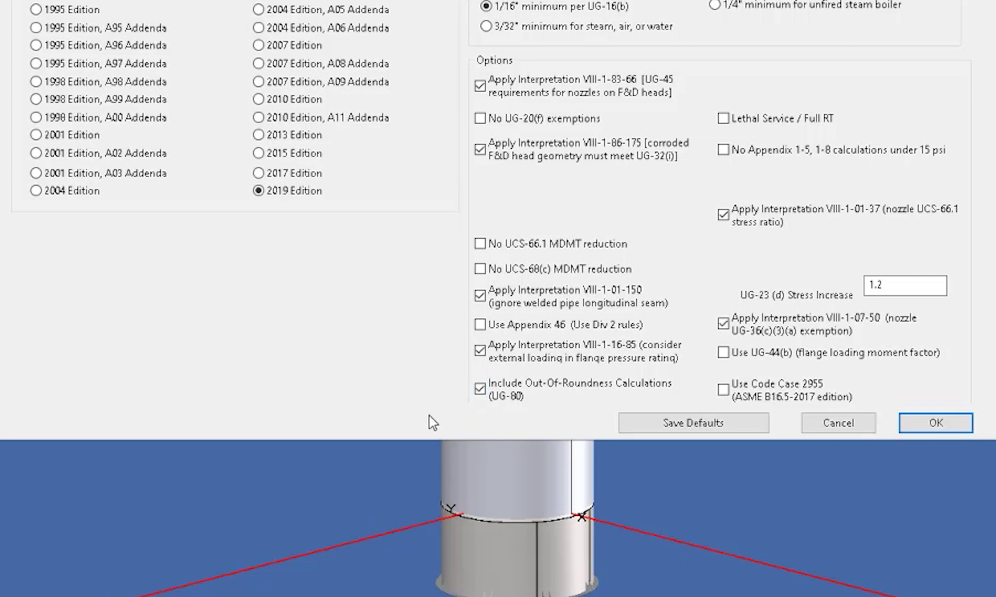
{"action": "left_click", "coordinate": [938, 423]}
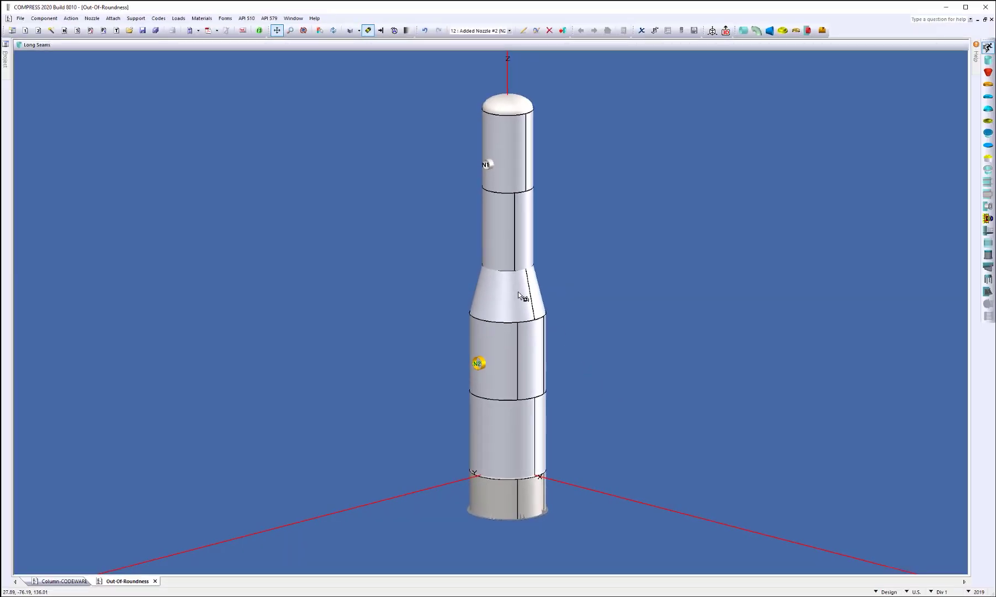
Generate the vessel's report, examine the Out-Of-Roundness Summary and Cylinder #1's UG-80 calculations, and return to the model
{"action": "left_click", "coordinate": [258, 31]}
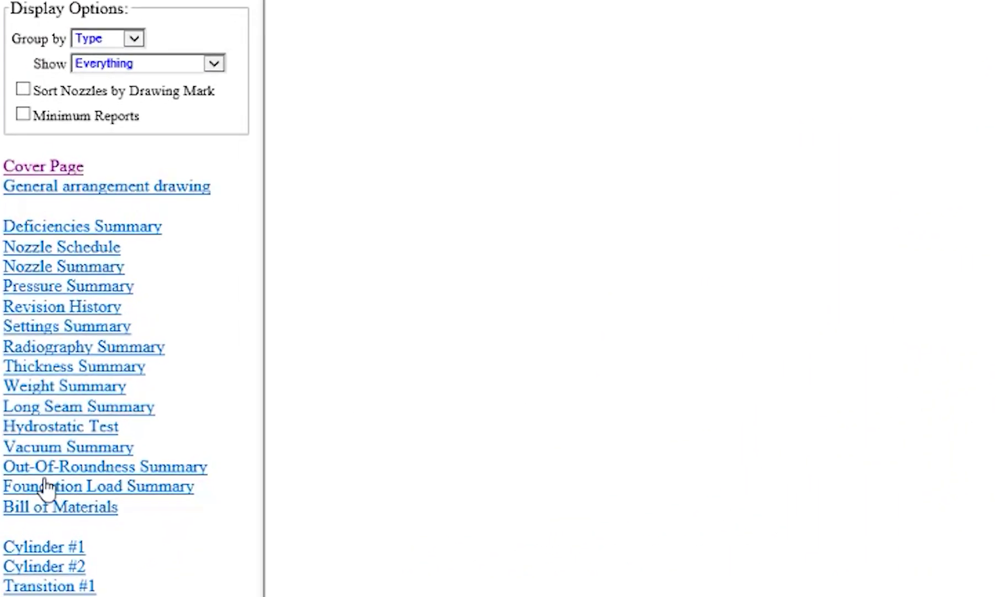
{"action": "left_click", "coordinate": [40, 468]}
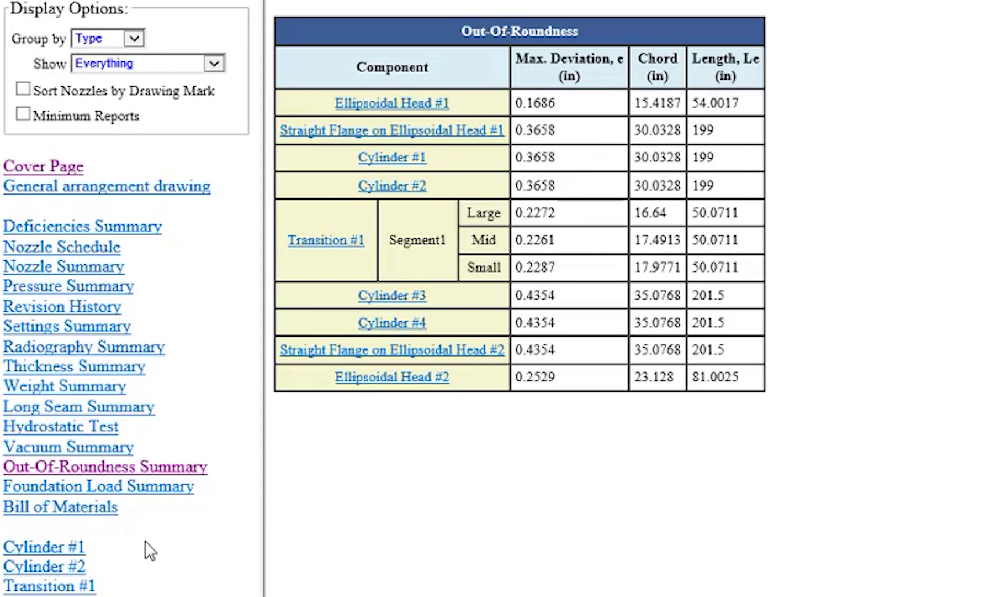
{"action": "left_click", "coordinate": [48, 547]}
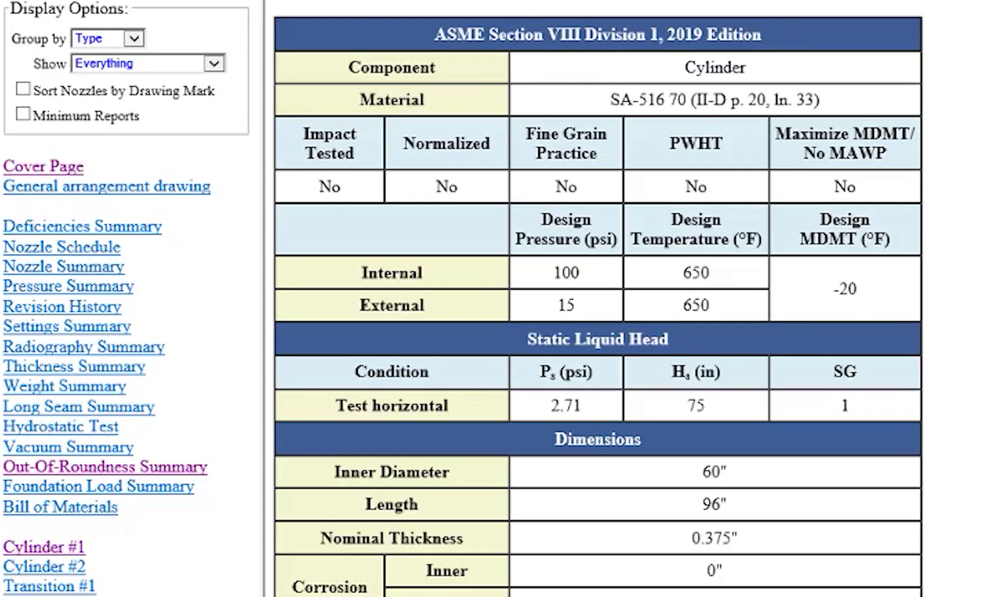
{"action": "scroll", "coordinate": [598, 299], "scroll_direction": "down", "scroll_amount": 15}
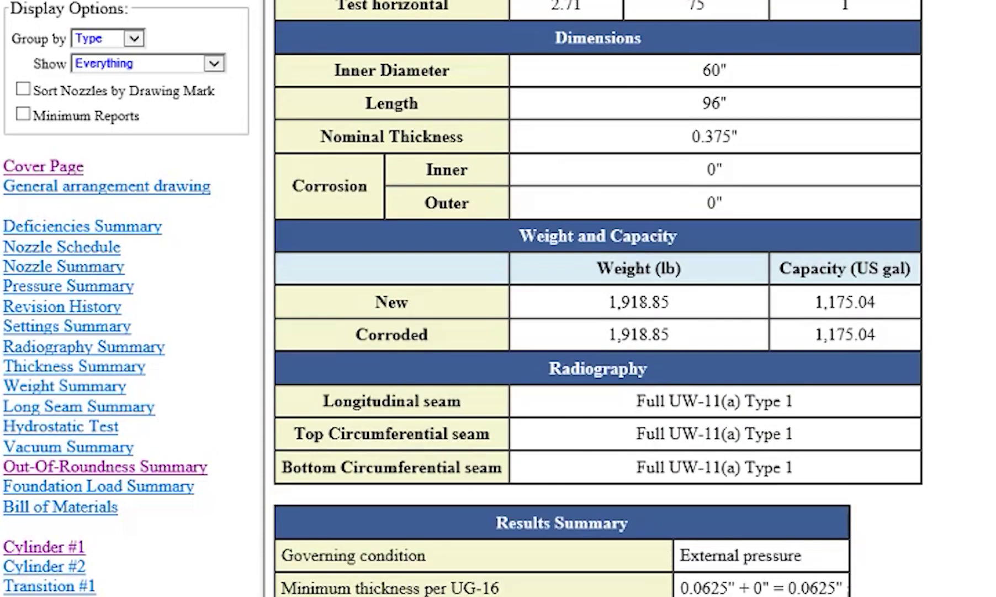
{"action": "scroll", "coordinate": [630, 298], "scroll_direction": "down", "scroll_amount": 20}
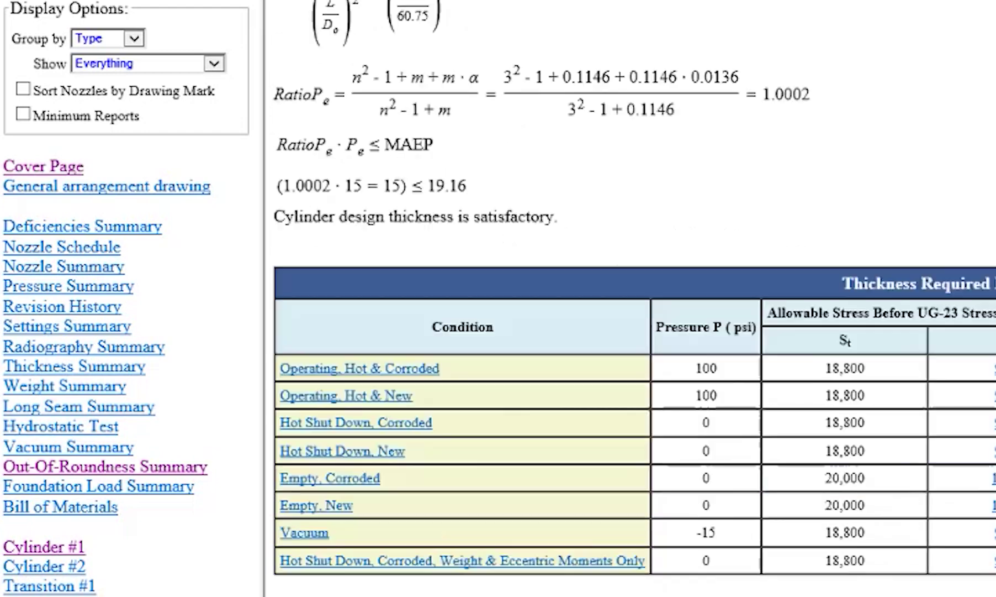
{"action": "scroll", "coordinate": [629, 299], "scroll_direction": "down", "scroll_amount": 20}
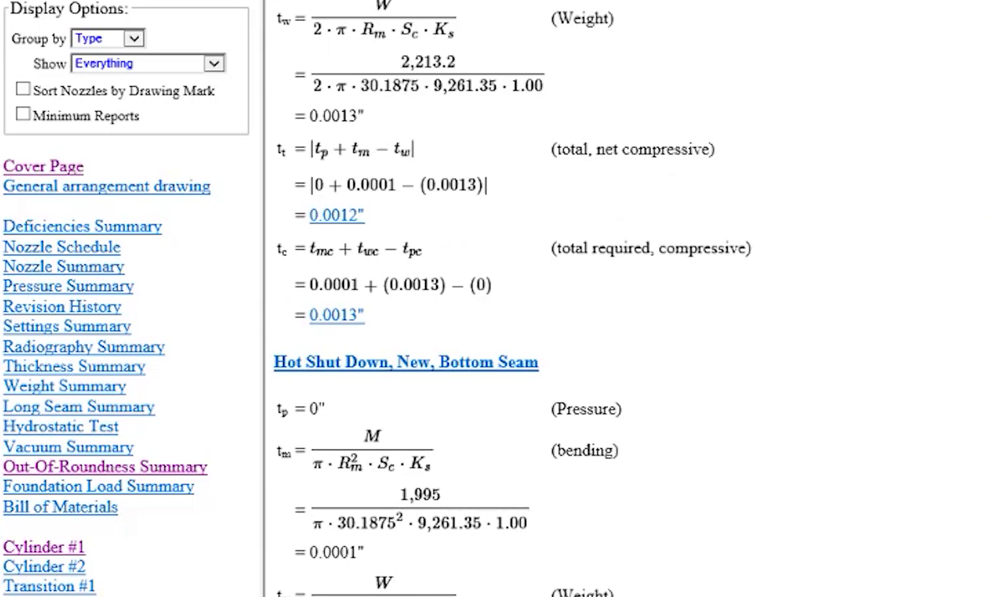
{"action": "scroll", "coordinate": [630, 298], "scroll_direction": "down", "scroll_amount": 4}
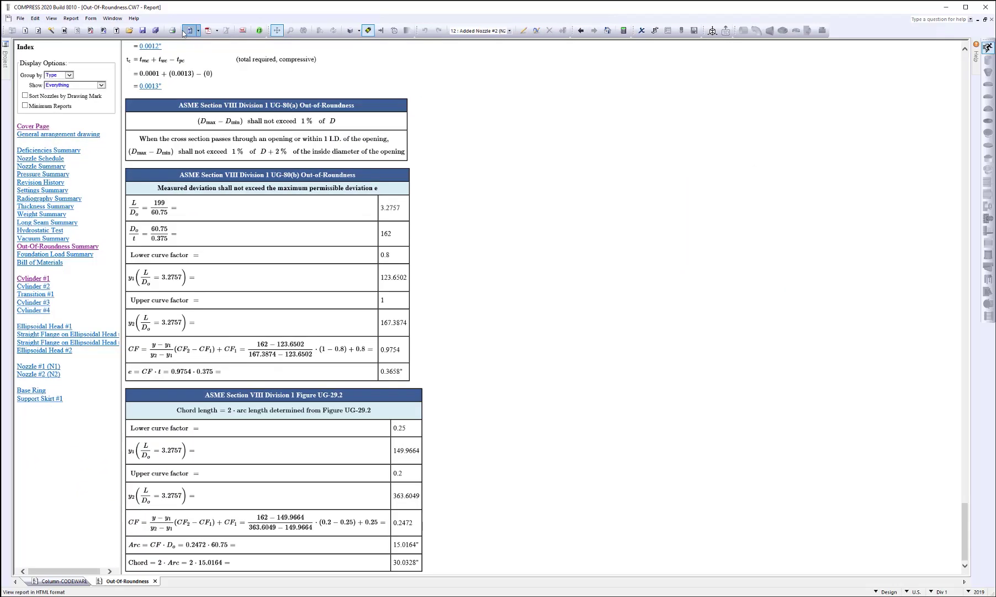
{"action": "left_click", "coordinate": [184, 32]}
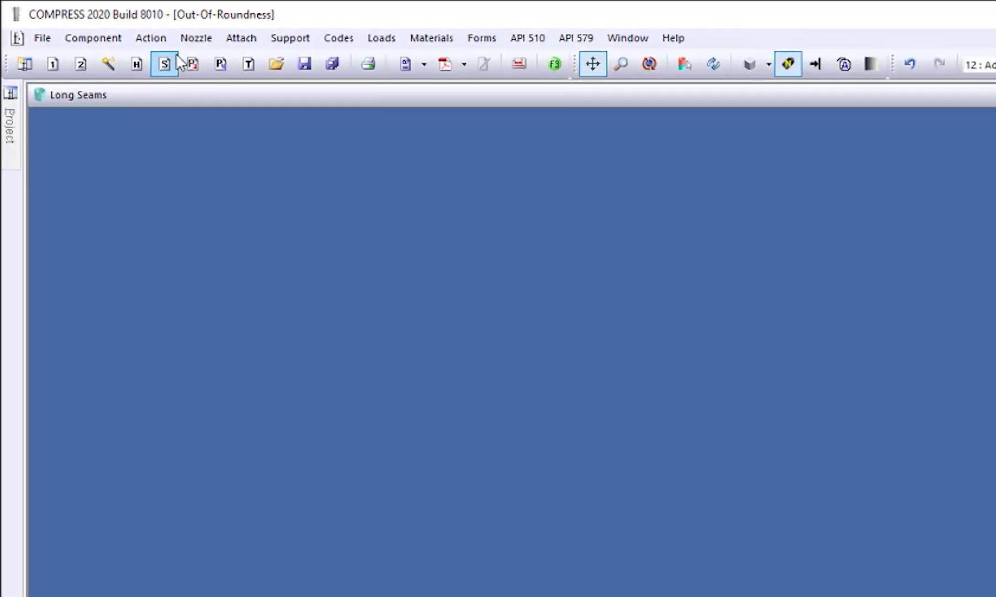
Attach a B16.9 tee to nozzle N1 with a theta angle of 180°
{"action": "left_click", "coordinate": [212, 42]}
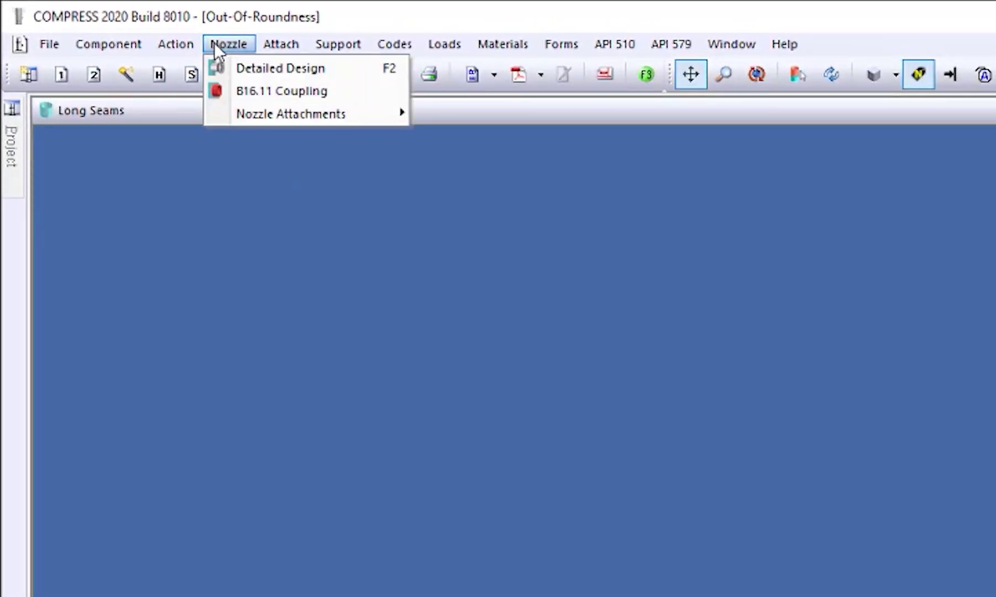
{"action": "mouse_move", "coordinate": [238, 113]}
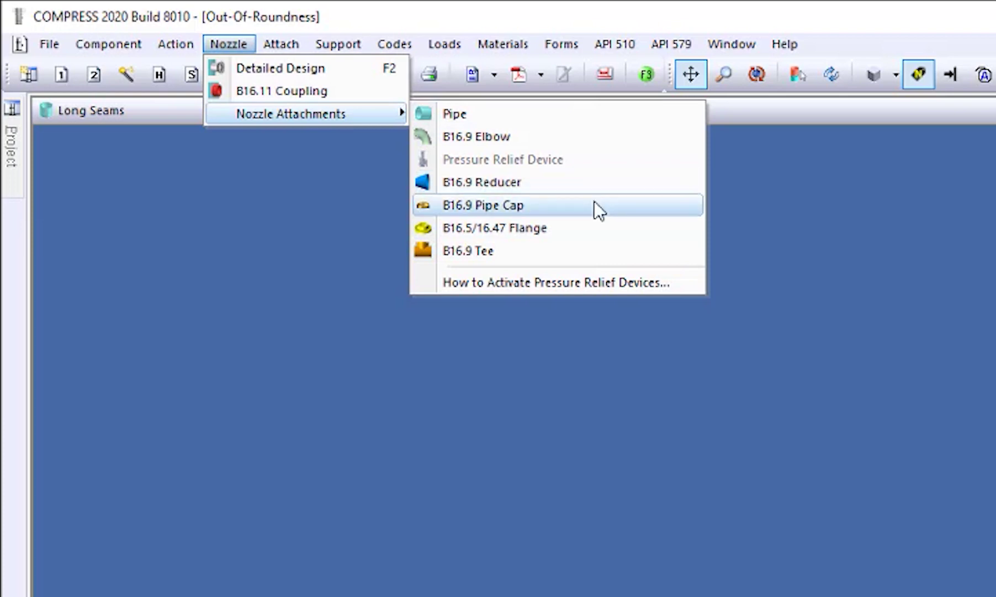
{"action": "left_click", "coordinate": [587, 251]}
{"action": "left_click", "coordinate": [623, 226]}
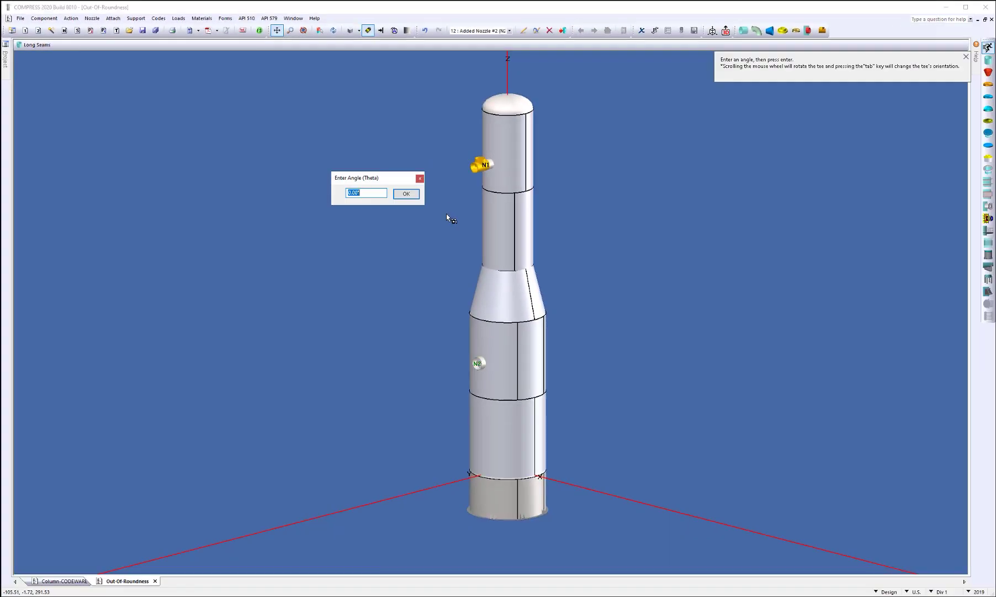
{"action": "type", "text": "180"}
{"action": "left_click", "coordinate": [525, 260]}
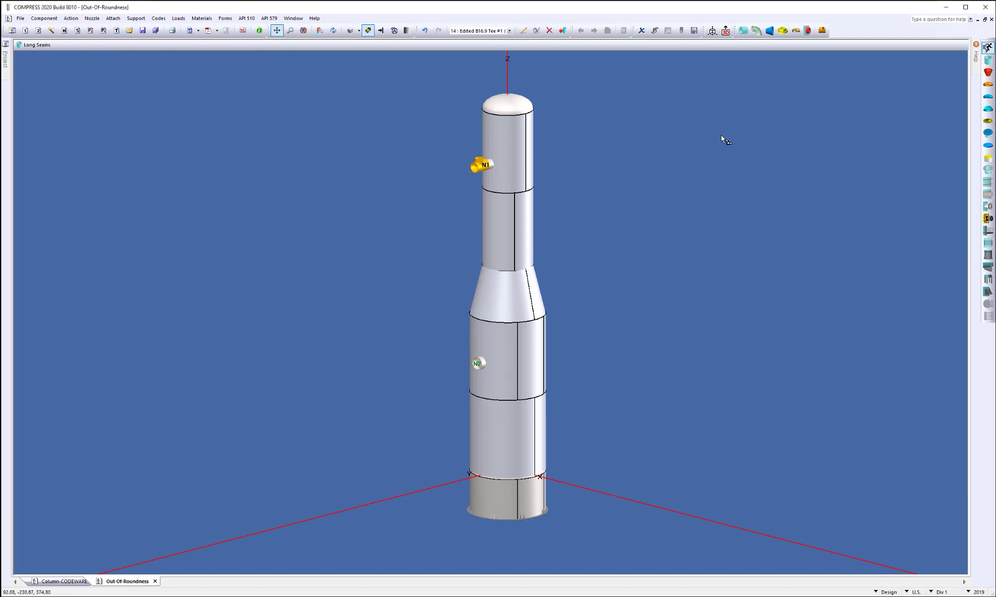
Attach a second B16.9 tee to nozzle N2 on the vessel's wider lower section
{"action": "left_click", "coordinate": [822, 31]}
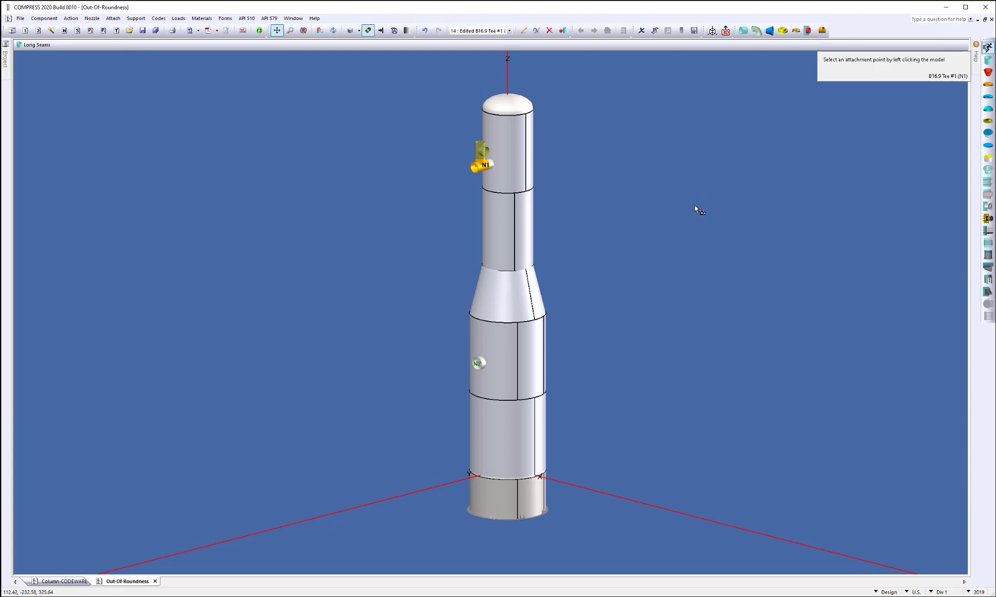
{"action": "left_click", "coordinate": [475, 363]}
{"action": "left_click", "coordinate": [402, 366]}
{"action": "scroll", "coordinate": [407, 363], "scroll_direction": "up", "scroll_amount": 3}
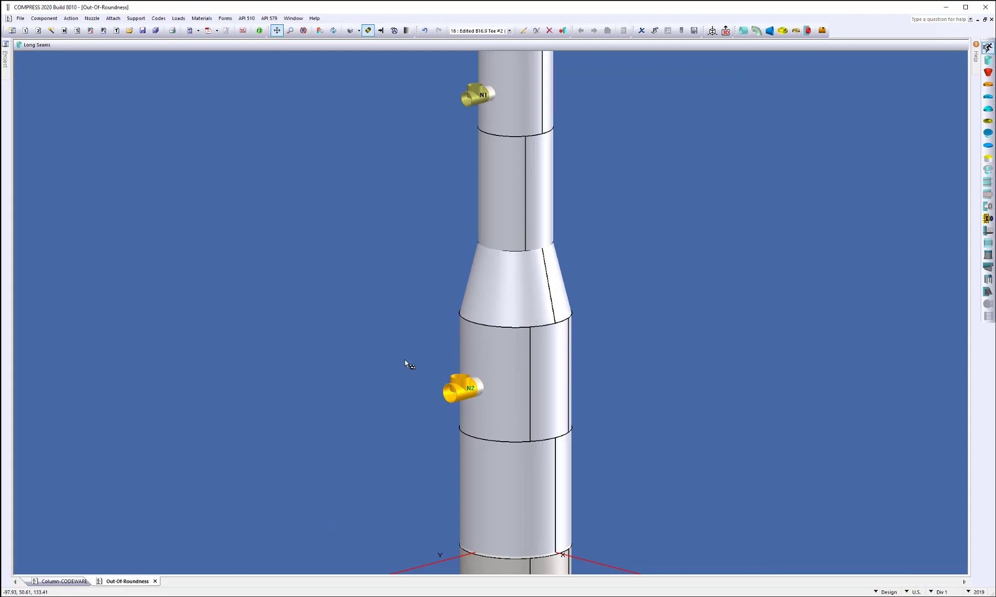
{"action": "scroll", "coordinate": [407, 363], "scroll_direction": "down", "scroll_amount": 3}
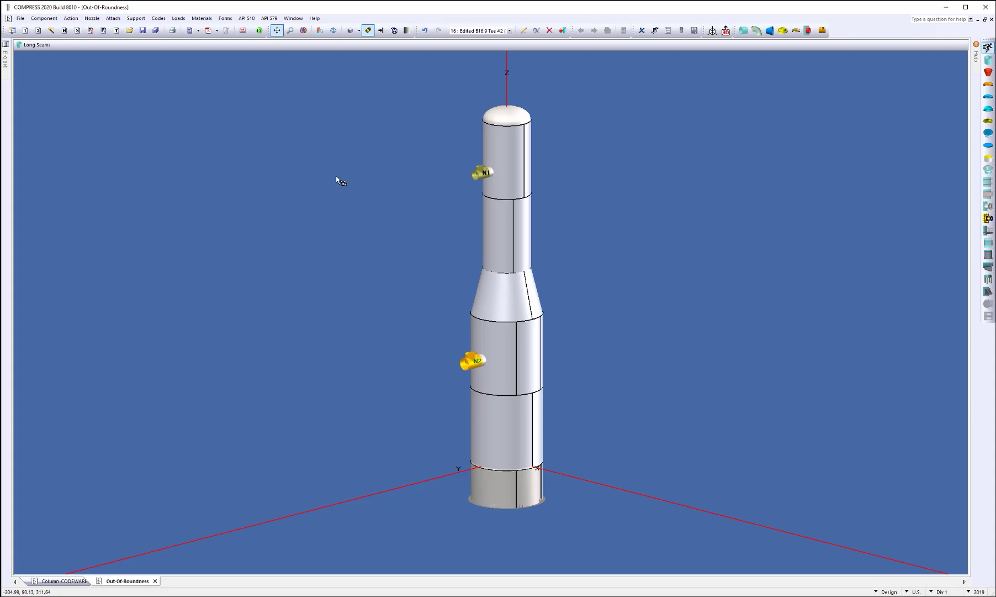
{"action": "left_click", "coordinate": [315, 18]}
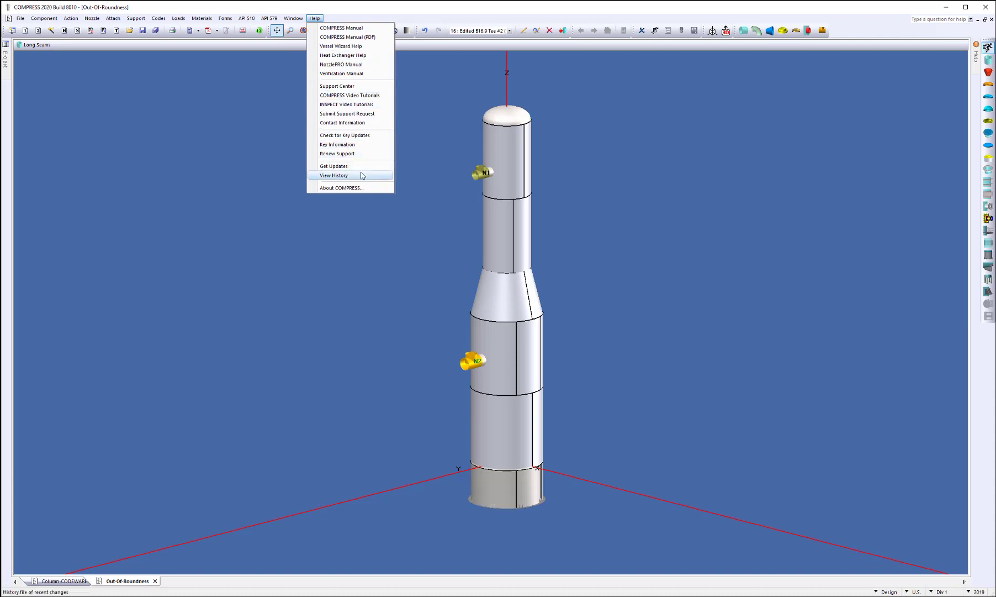
{"action": "left_click", "coordinate": [365, 306]}
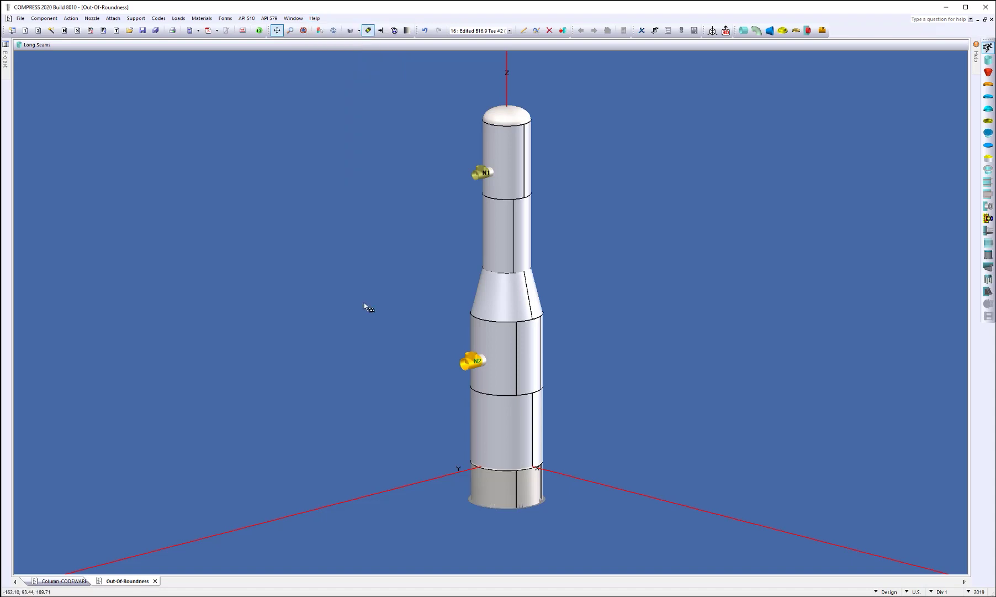